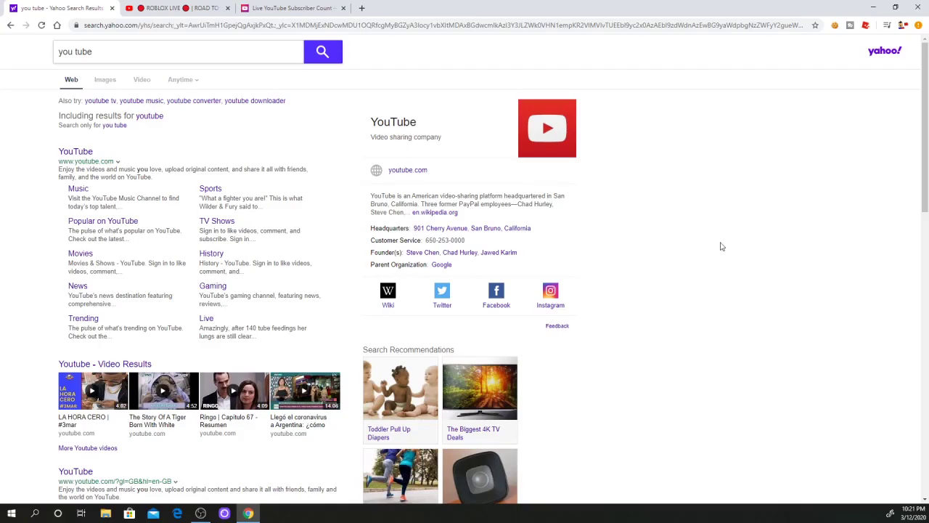
- Play a moment of the Roblox livestream replay on YouTube to examine its subscriber counter overlay
{"action": "left_click", "coordinate": [193, 8]}
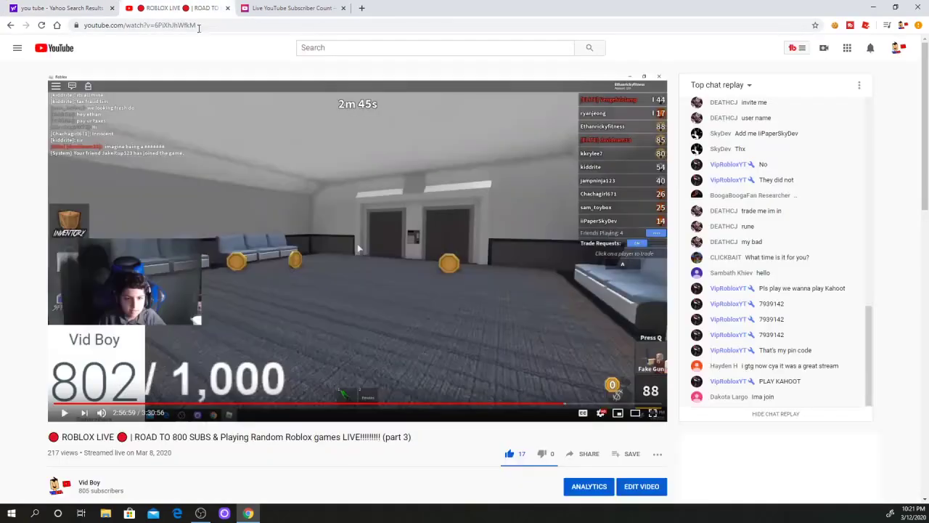
{"action": "left_click", "coordinate": [218, 223]}
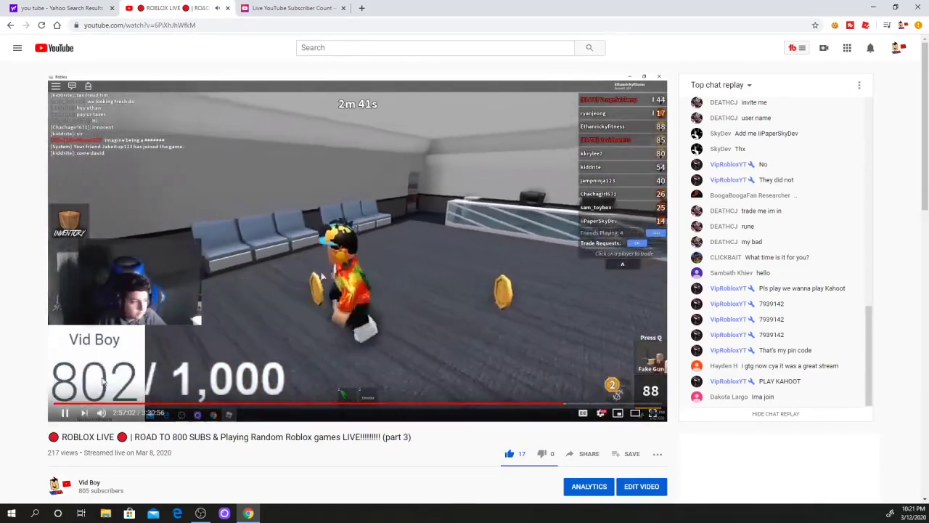
{"action": "left_click", "coordinate": [231, 354]}
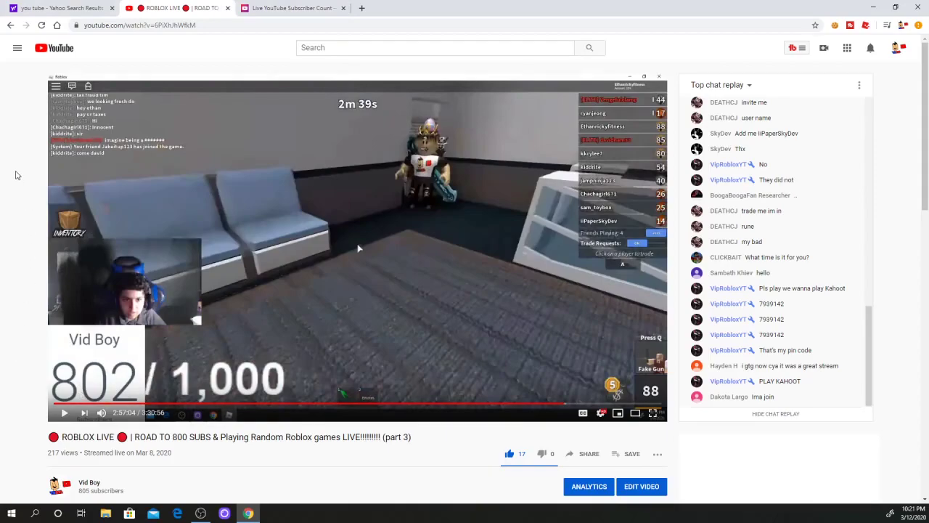
- Look up the channel "Vid Boy" on the YouTube Realtime live subscriber count page
{"action": "left_click", "coordinate": [250, 4]}
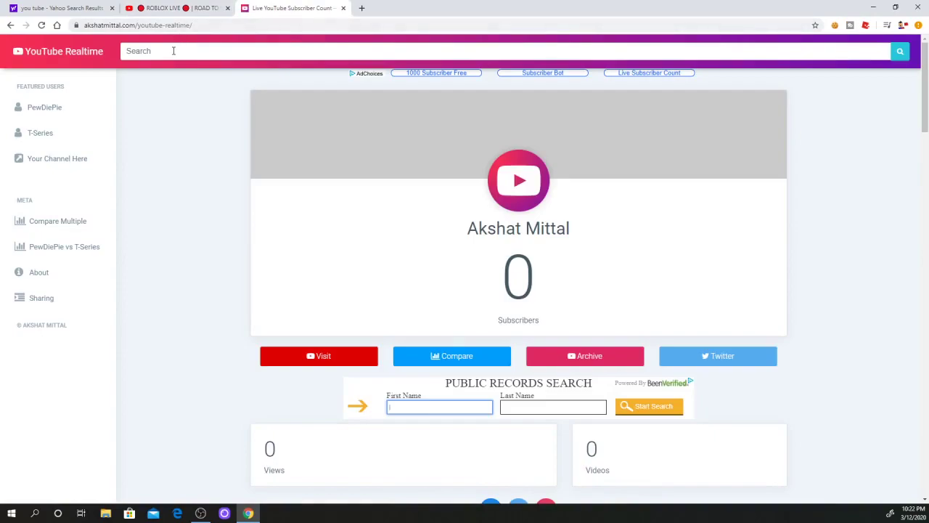
{"action": "left_click", "coordinate": [173, 51]}
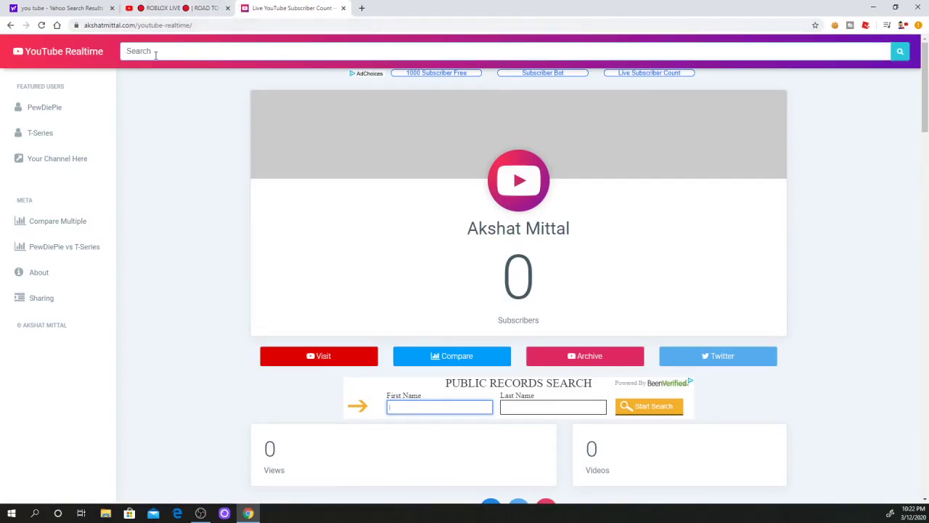
{"action": "type", "text": "Vid Boy"}
{"action": "key", "text": "Return"}
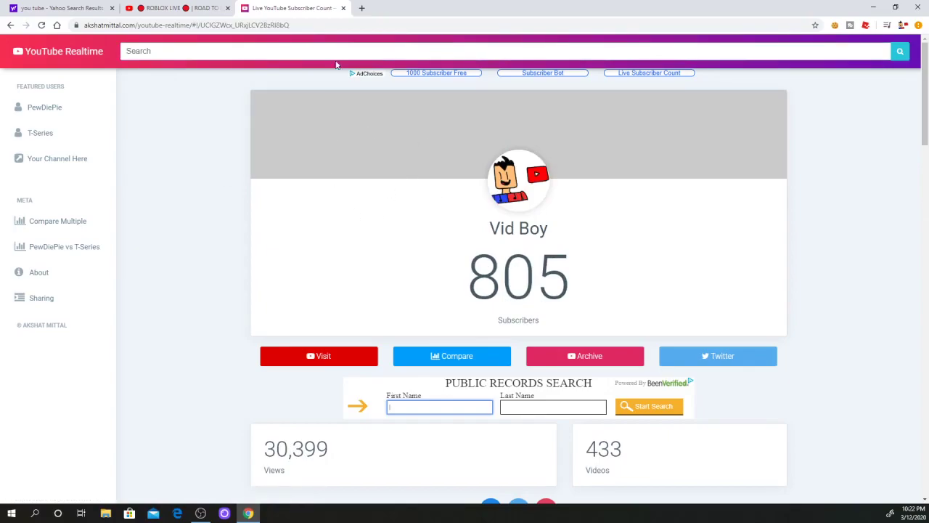
- Copy the web address of the channel's live subscriber count page
{"action": "left_click_drag", "start_coordinate": [342, 23], "coordinate": [84, 25]}
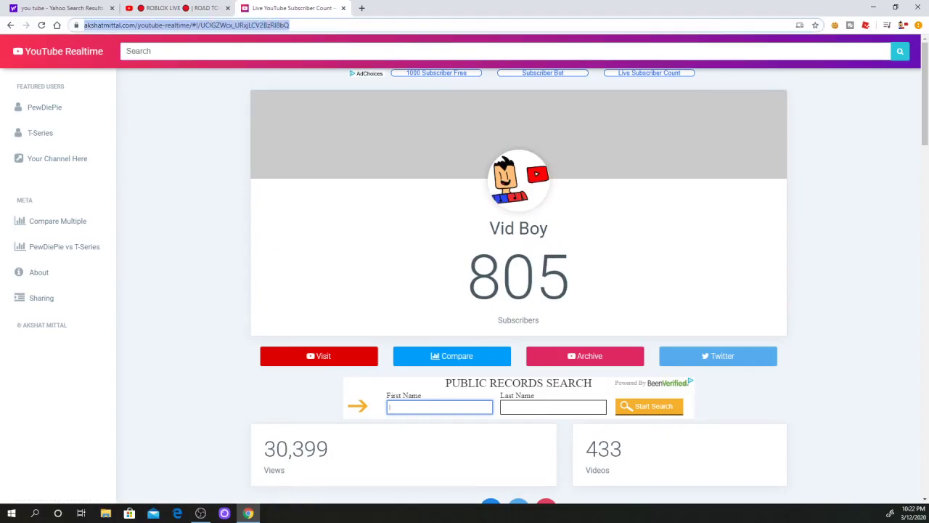
{"action": "right_click", "coordinate": [202, 26]}
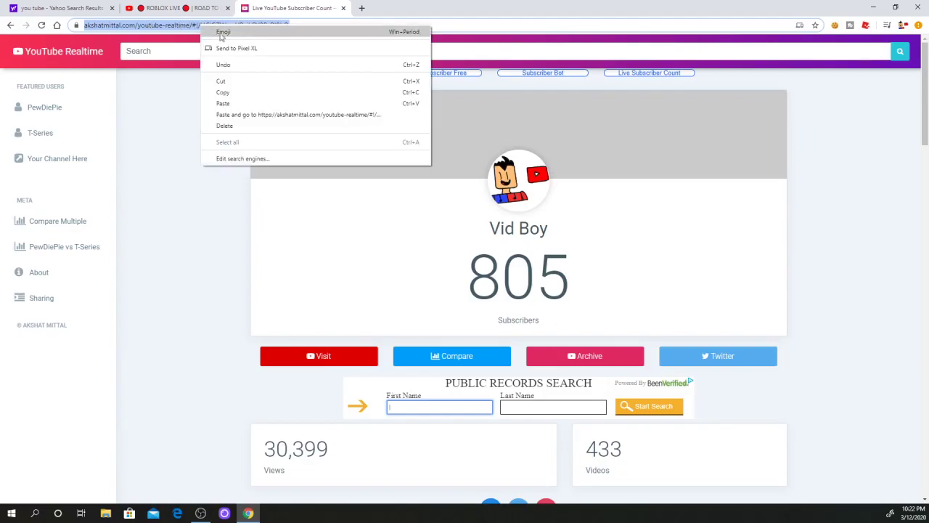
{"action": "left_click", "coordinate": [245, 93]}
{"action": "left_click", "coordinate": [192, 169]}
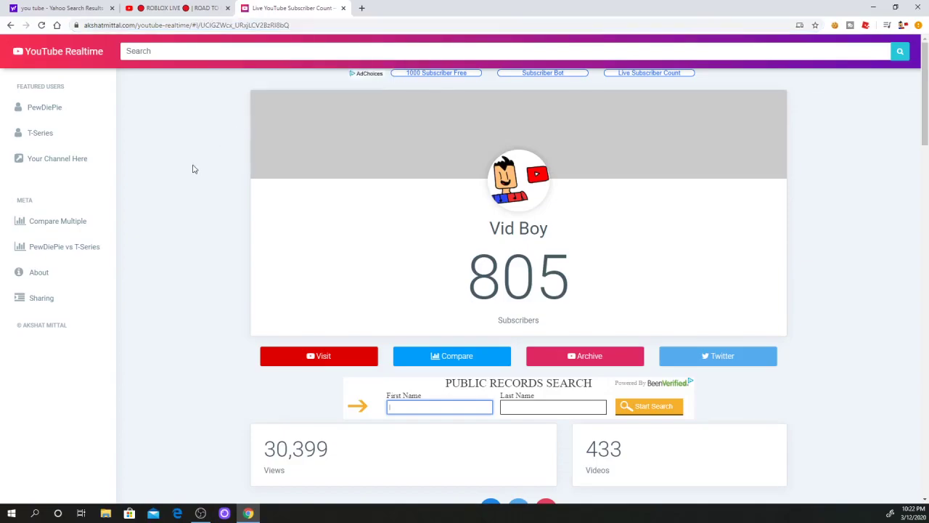
- In OBS, replace the new browser source's default URL with the copied subscriber count address
{"action": "left_click_drag", "start_coordinate": [0, 112], "coordinate": [595, 113]}
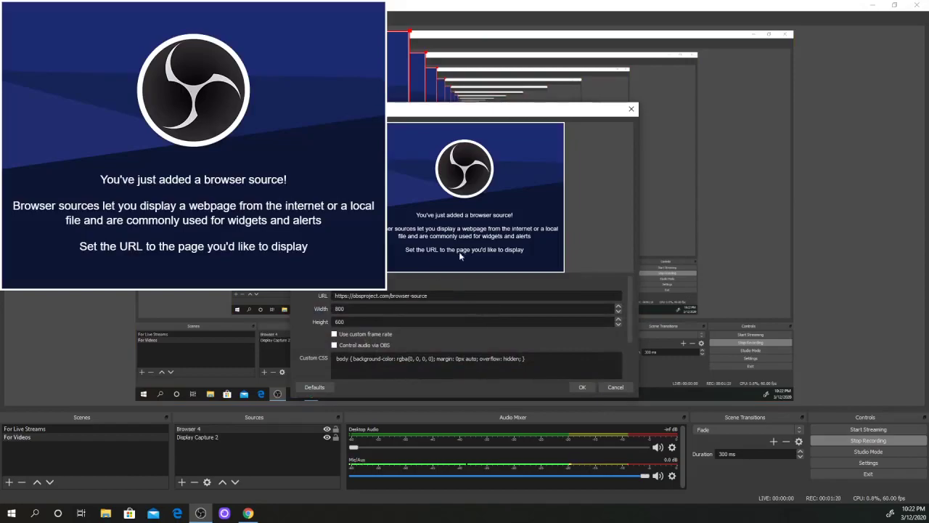
{"action": "left_click_drag", "start_coordinate": [470, 110], "coordinate": [492, 109]}
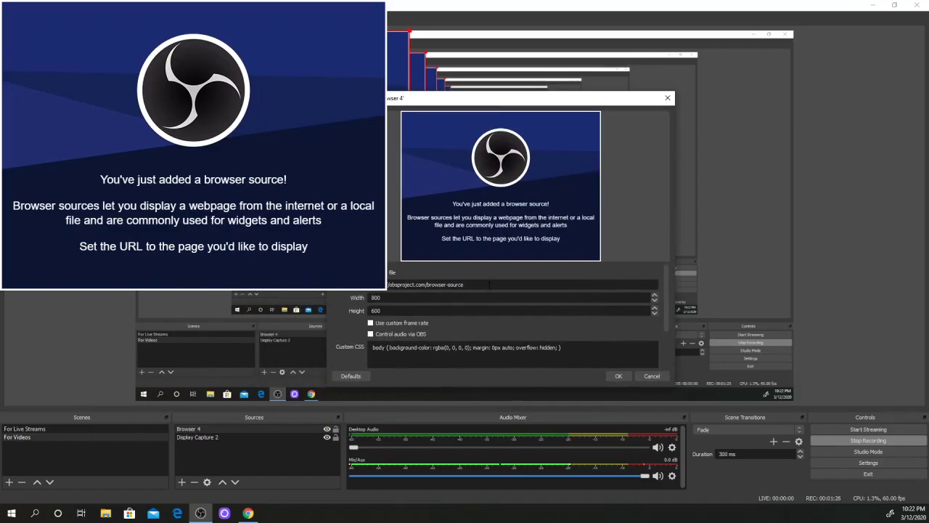
{"action": "triple_click", "coordinate": [490, 285]}
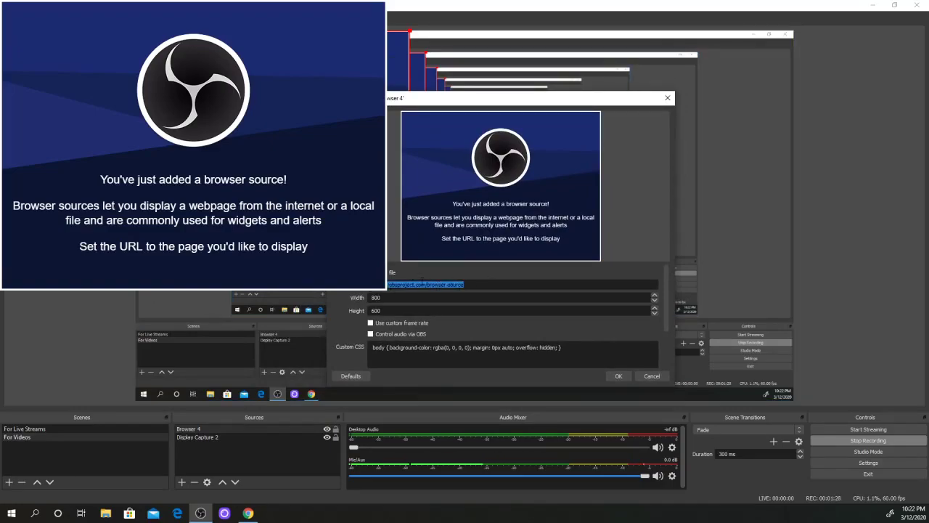
{"action": "key", "text": "BackSpace"}
{"action": "key", "text": "ctrl+v"}
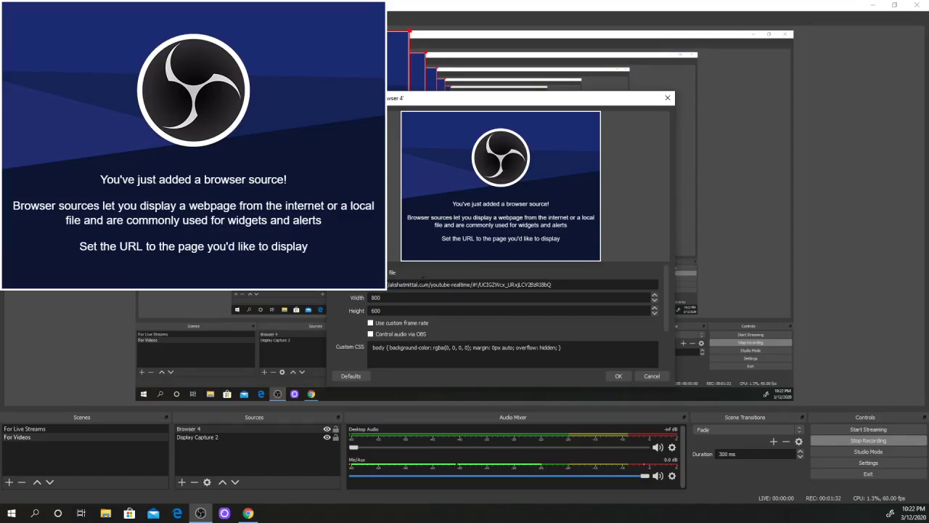
- Erase the browser source's URL and paste the copied subscriber count address again
{"action": "key", "text": "BackSpace"}
{"action": "key", "text": "BackSpace"}
{"action": "key", "text": "BackSpace"}
{"action": "key", "text": "BackSpace"}
{"action": "key", "text": "BackSpace"}
{"action": "key", "text": "BackSpace"}
{"action": "key", "text": "BackSpace"}
{"action": "key", "text": "BackSpace"}
{"action": "key", "text": "BackSpace"}
{"action": "key", "text": "BackSpace"}
{"action": "key", "text": "BackSpace"}
{"action": "key", "text": "BackSpace"}
{"action": "key", "text": "BackSpace"}
{"action": "key", "text": "BackSpace"}
{"action": "key", "text": "BackSpace"}
{"action": "key", "text": "BackSpace"}
{"action": "key", "text": "BackSpace"}
{"action": "key", "text": "BackSpace"}
{"action": "key", "text": "BackSpace"}
{"action": "key", "text": "BackSpace"}
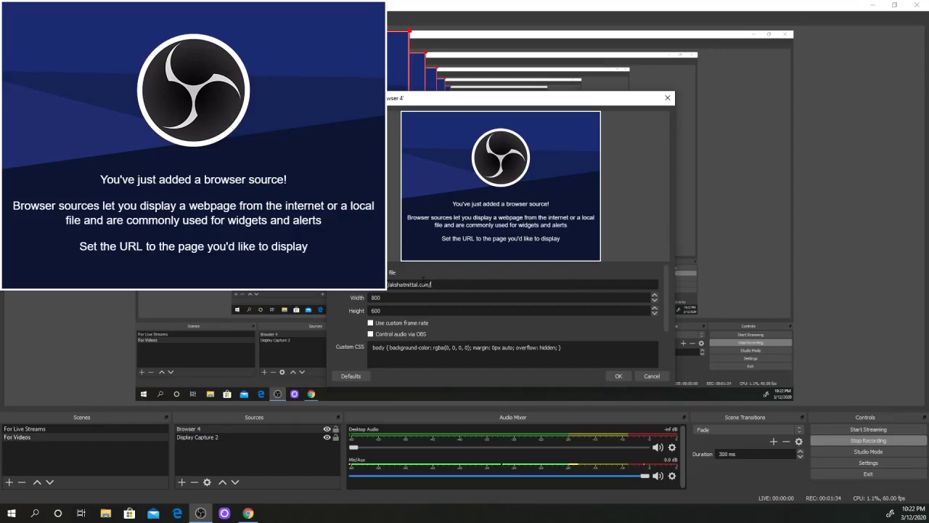
{"action": "key", "text": "BackSpace"}
{"action": "key", "text": "BackSpace"}
{"action": "key", "text": "BackSpace"}
{"action": "right_click", "coordinate": [422, 280]}
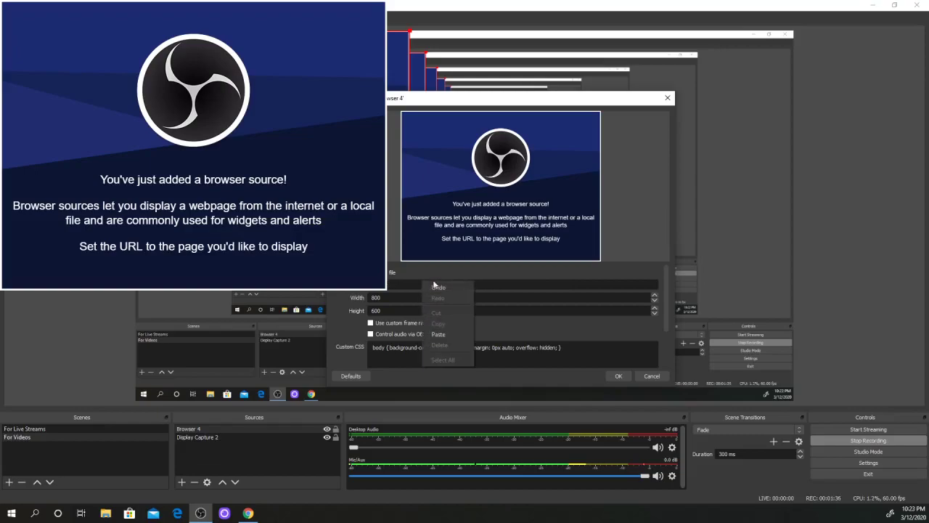
{"action": "left_click", "coordinate": [435, 334]}
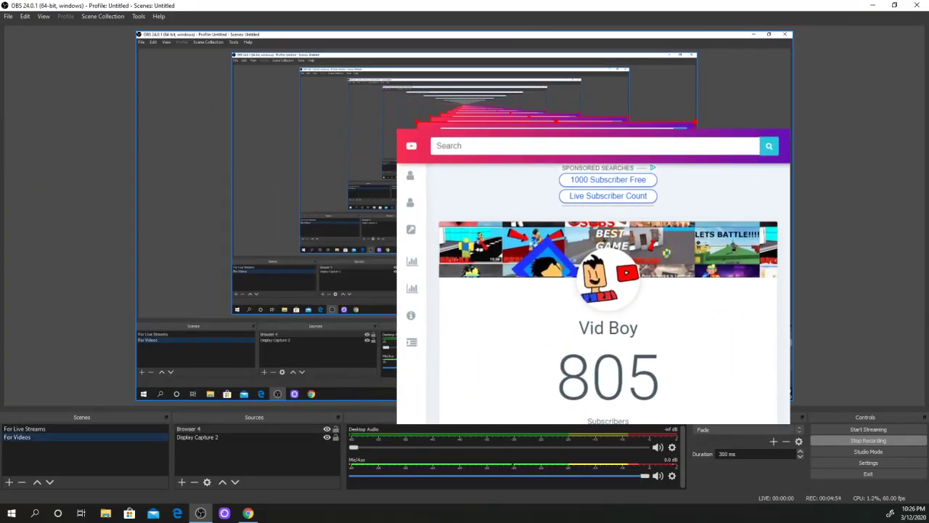
- Move the browser source to the canvas's left edge and crop it with a Crop/Pad filter: left 320, top 430, right 250, bottom 20
{"action": "left_click_drag", "start_coordinate": [556, 226], "coordinate": [442, 260]}
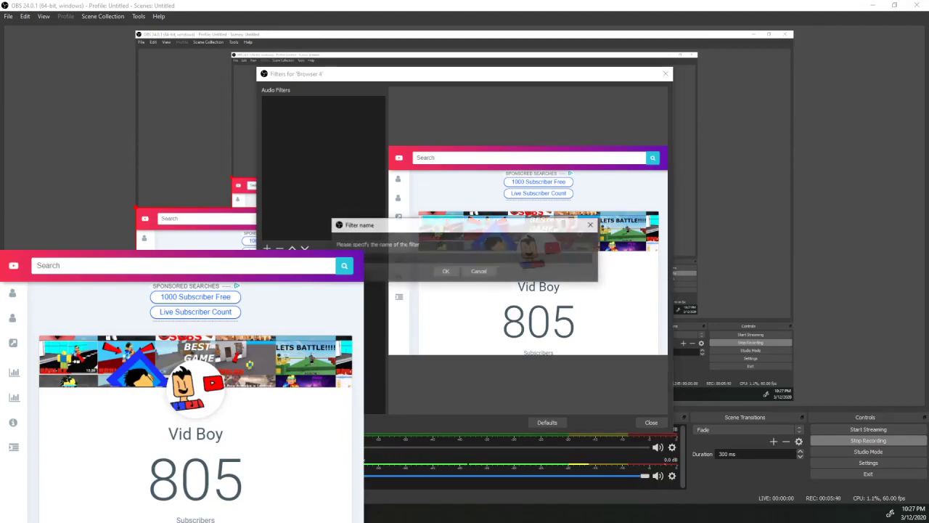
{"action": "left_click", "coordinate": [443, 270]}
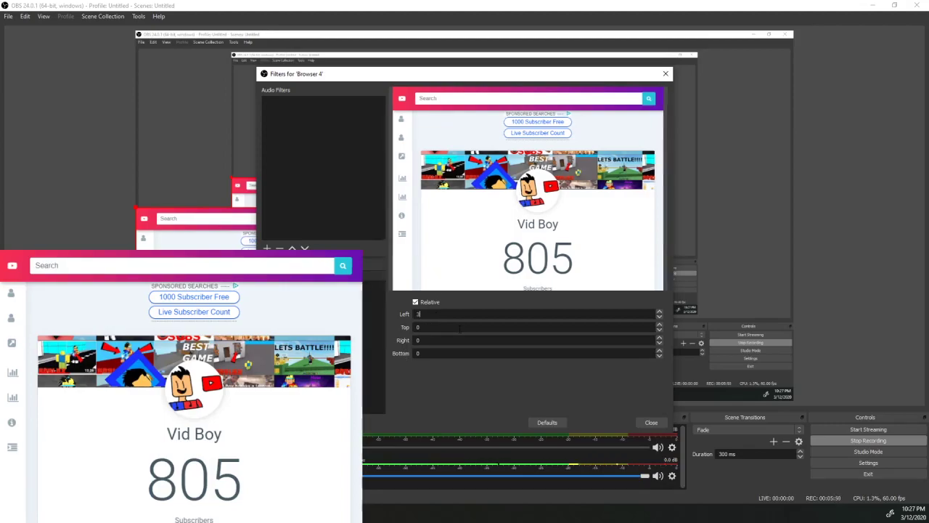
{"action": "type", "text": "320"}
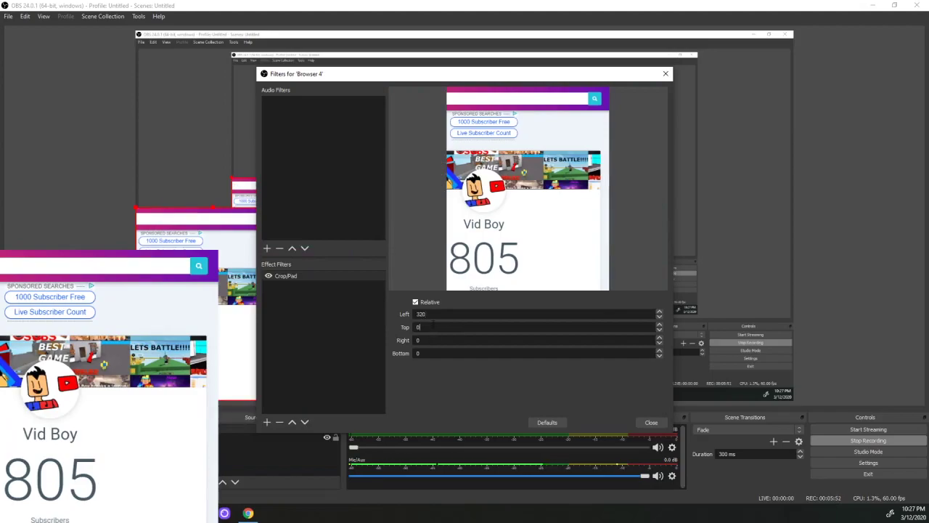
{"action": "type", "text": "430"}
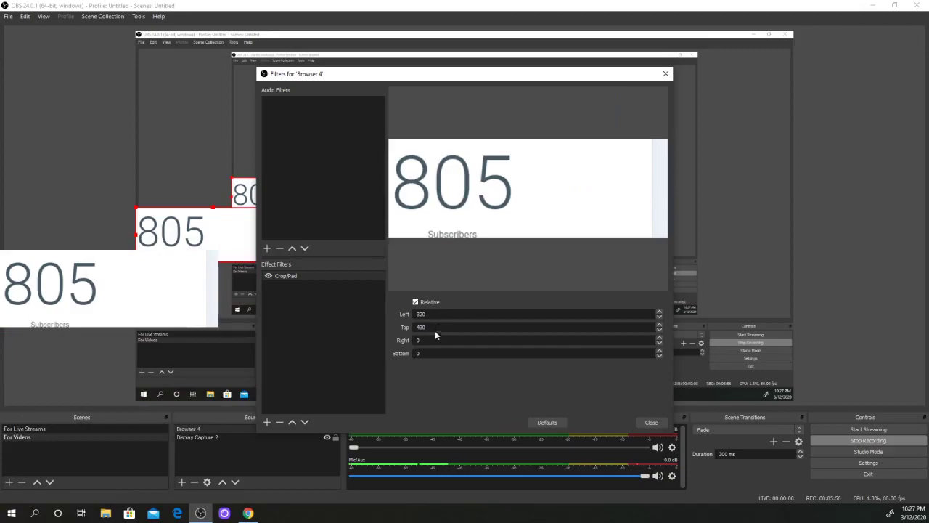
{"action": "left_click", "coordinate": [431, 339]}
{"action": "type", "text": "250"}
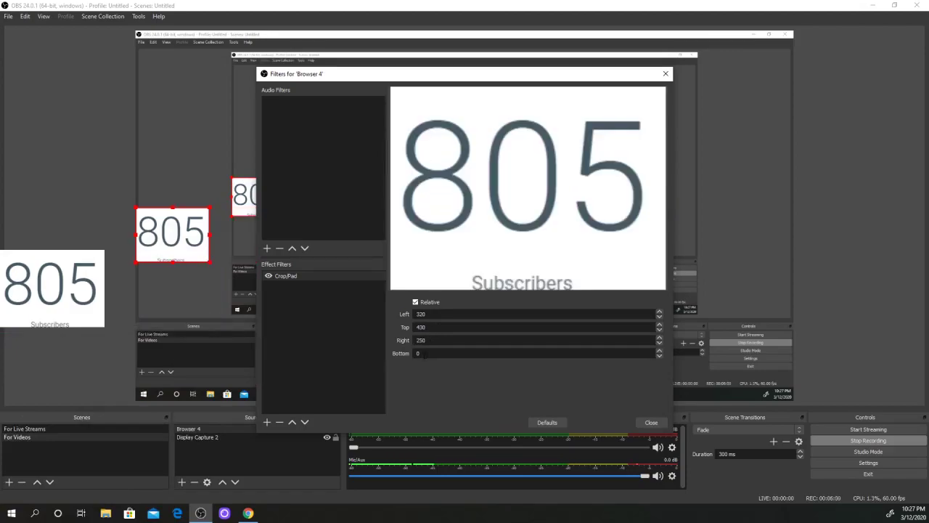
{"action": "left_click", "coordinate": [423, 353]}
{"action": "type", "text": "20"}
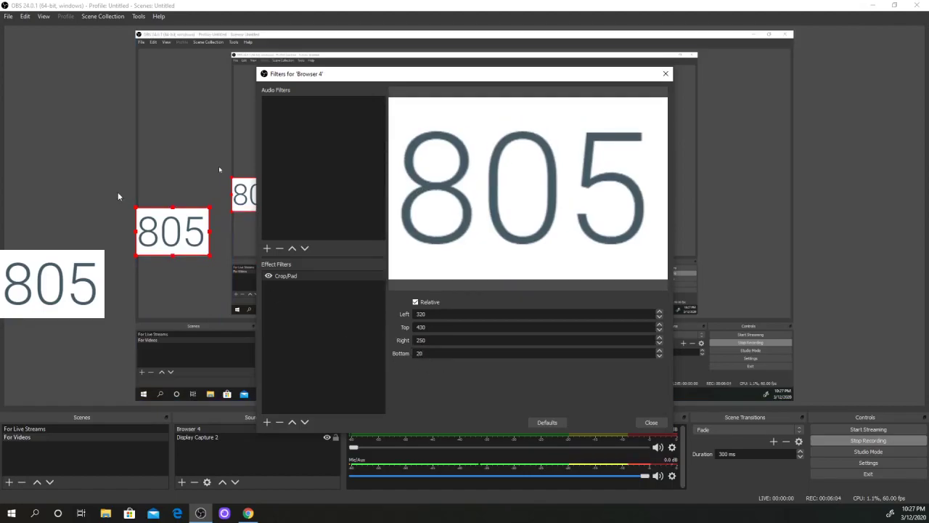
- Enlarge the cropped subscriber counter and place it in the canvas's bottom-left corner
{"action": "mouse_move", "coordinate": [188, 228]}
{"action": "left_mouse_down"}
{"action": "mouse_move", "coordinate": [218, 205]}
{"action": "mouse_move", "coordinate": [202, 211]}
{"action": "mouse_move", "coordinate": [219, 212]}
{"action": "mouse_move", "coordinate": [197, 237]}
{"action": "left_mouse_up"}
{"action": "left_click", "coordinate": [353, 181]}
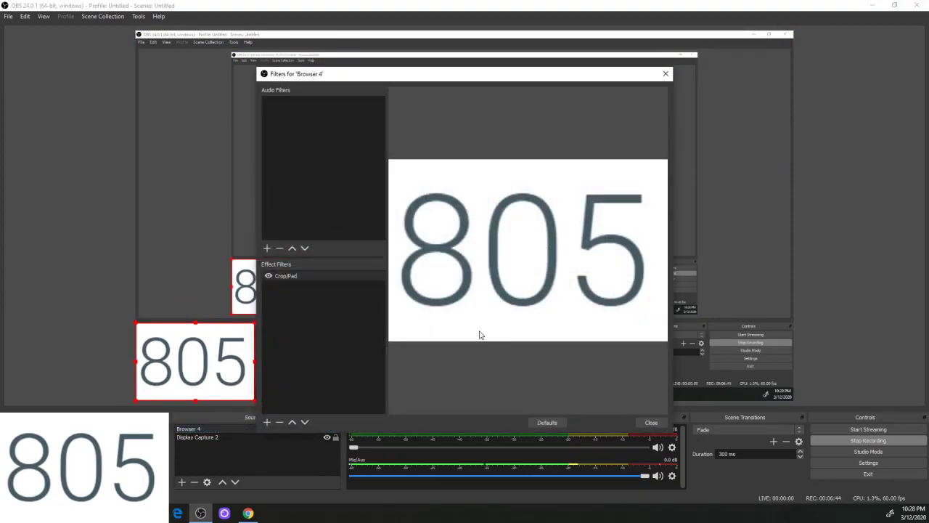
- Add a Chroma Key filter to the browser source and set its similarity to 1
{"action": "left_click", "coordinate": [266, 422]}
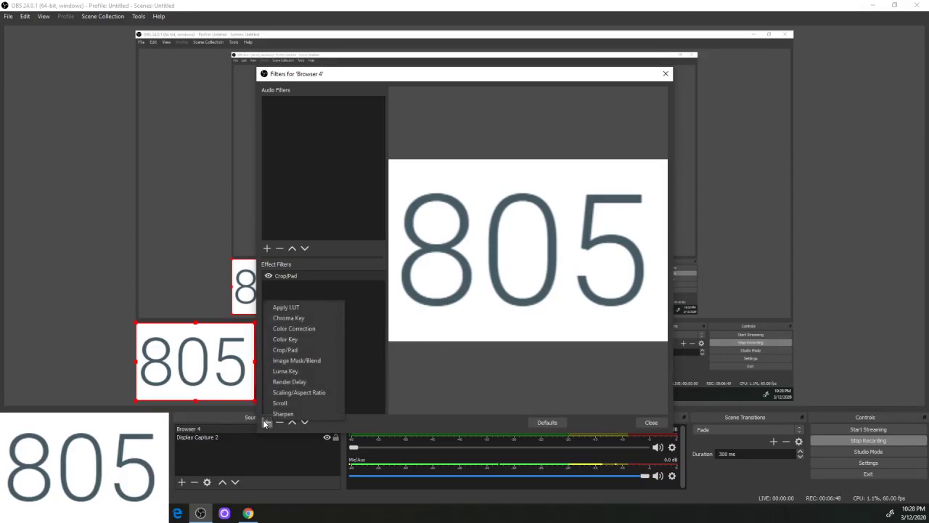
{"action": "left_click", "coordinate": [307, 321]}
{"action": "left_click", "coordinate": [446, 274]}
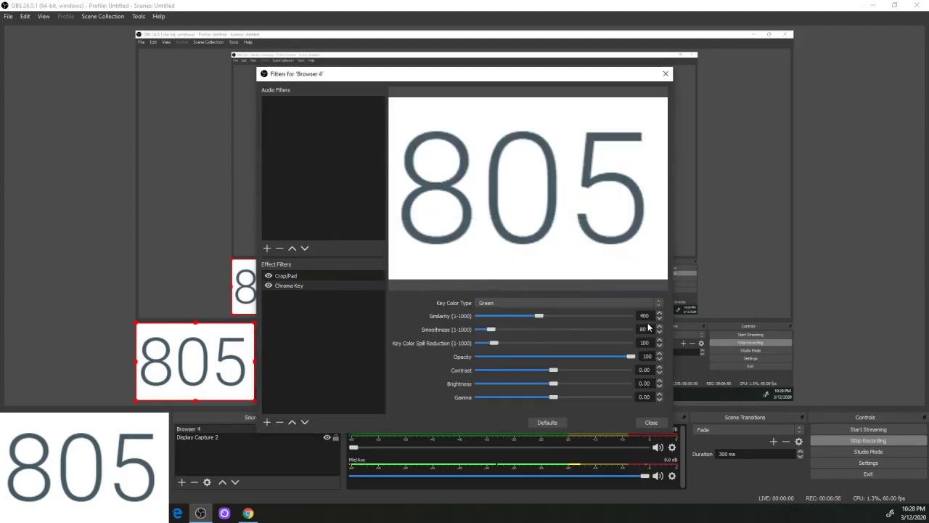
{"action": "key", "text": "BackSpace"}
{"action": "key", "text": "BackSpace"}
{"action": "key", "text": "BackSpace"}
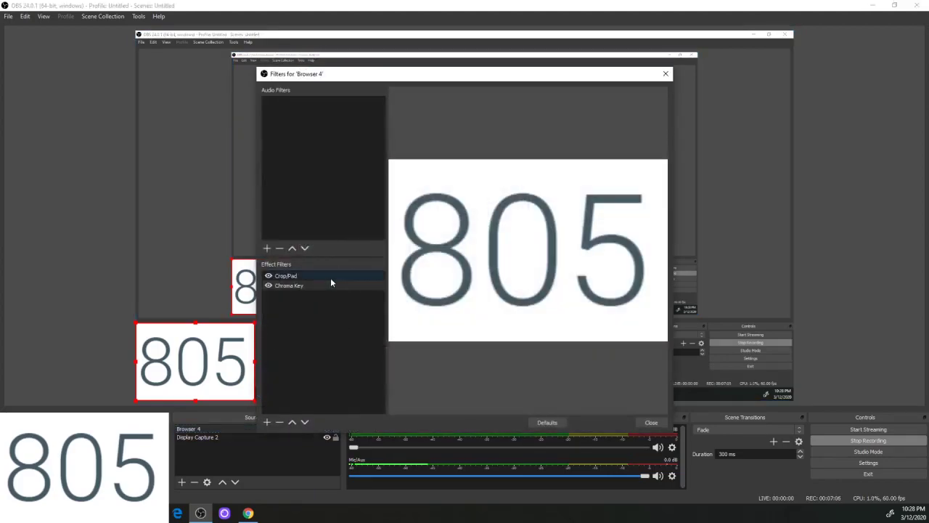
- Change the Chroma Key's key color type to Custom and choose white as the key color
{"action": "left_click", "coordinate": [326, 284]}
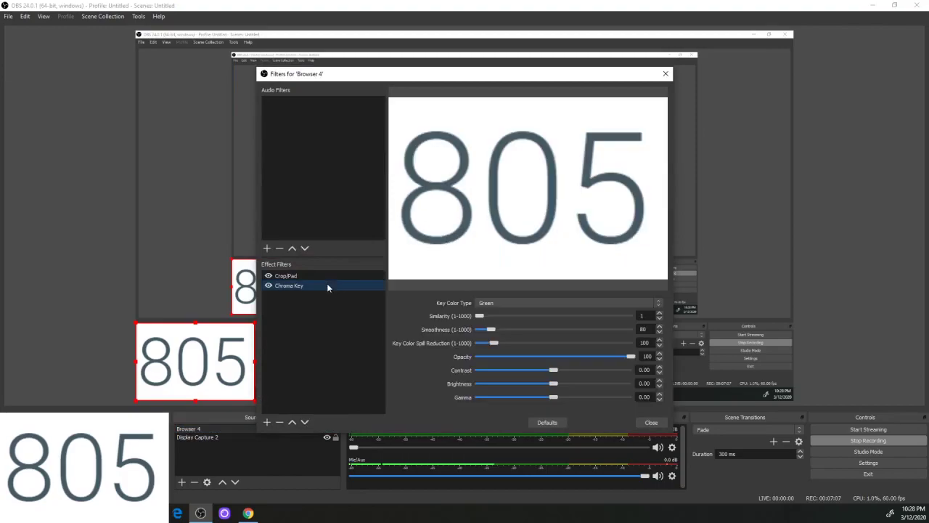
{"action": "left_click", "coordinate": [504, 303]}
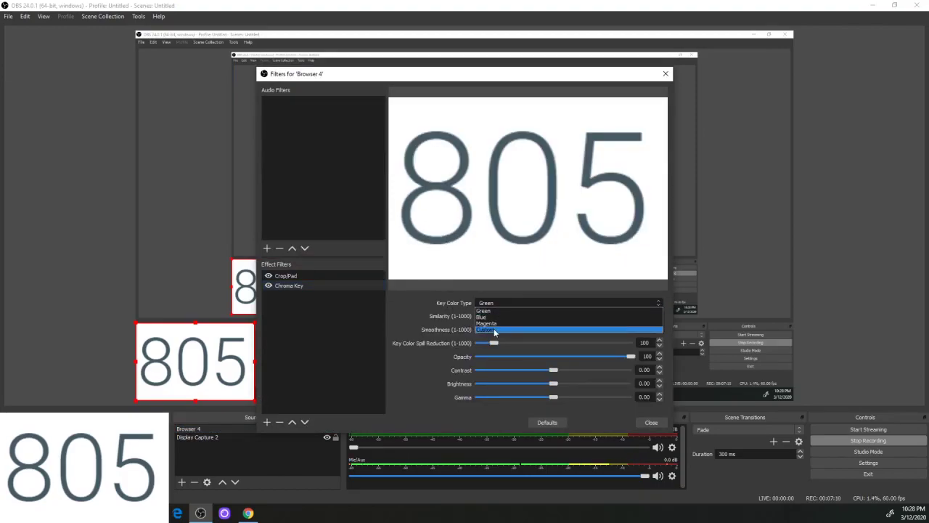
{"action": "left_click", "coordinate": [494, 330]}
{"action": "left_click", "coordinate": [613, 316]}
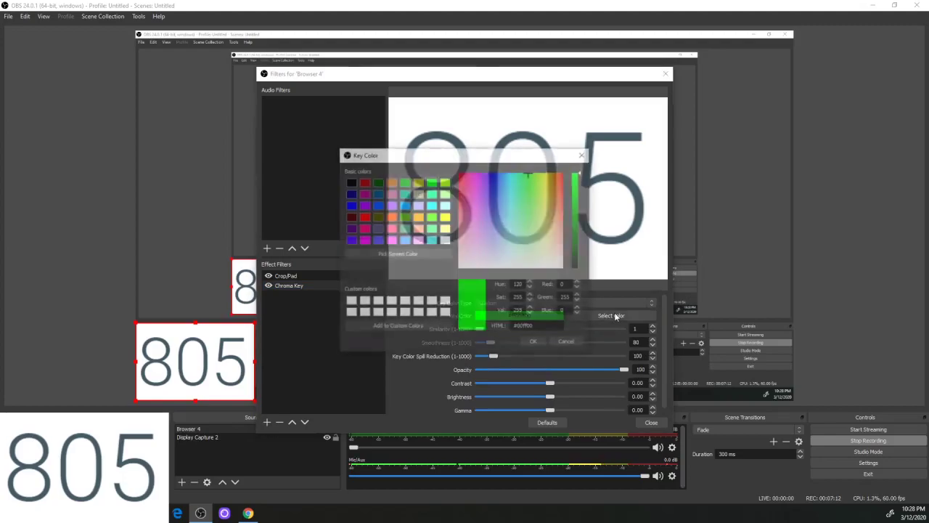
{"action": "left_click", "coordinate": [445, 240]}
{"action": "left_click", "coordinate": [534, 342]}
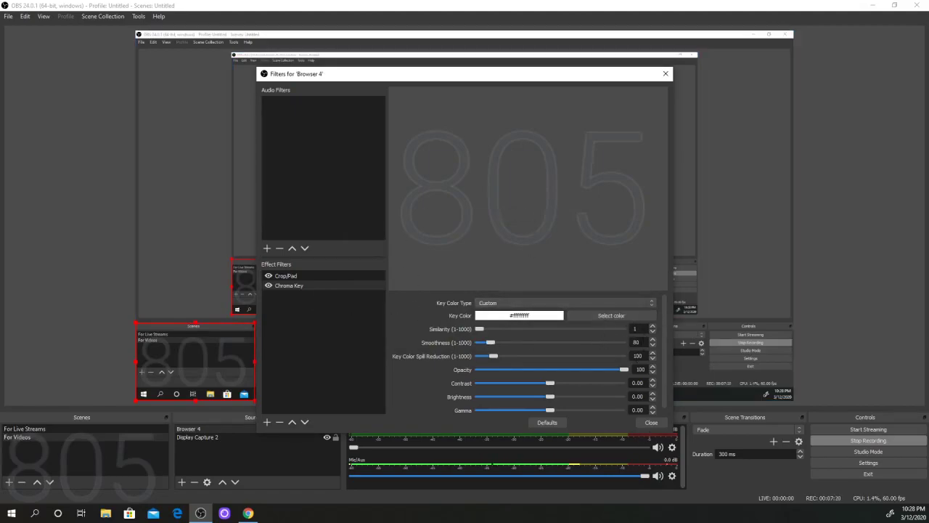
- Set the Chroma Key's smoothness to 18 and its key color spill reduction to 1
{"action": "key", "text": "BackSpace"}
{"action": "key", "text": "BackSpace"}
{"action": "type", "text": "1"}
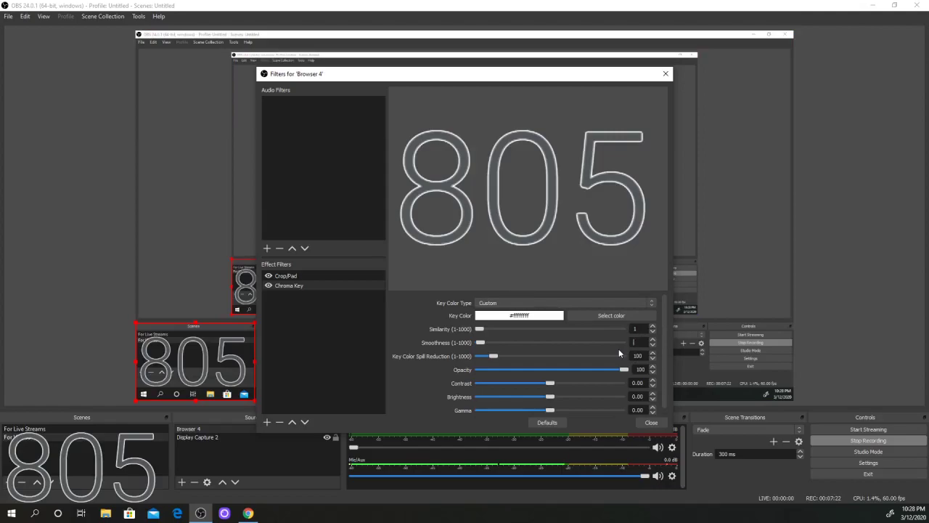
{"action": "type", "text": "8"}
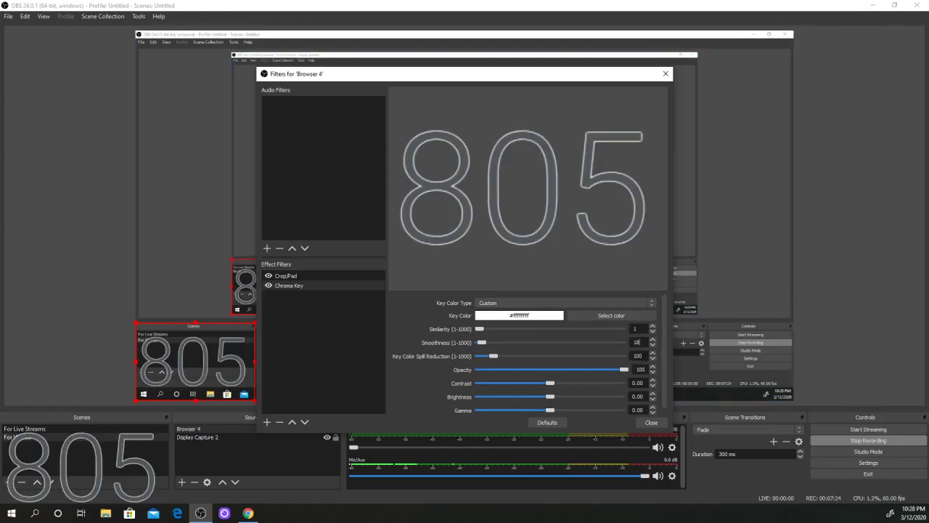
{"action": "key", "text": "BackSpace"}
{"action": "key", "text": "BackSpace"}
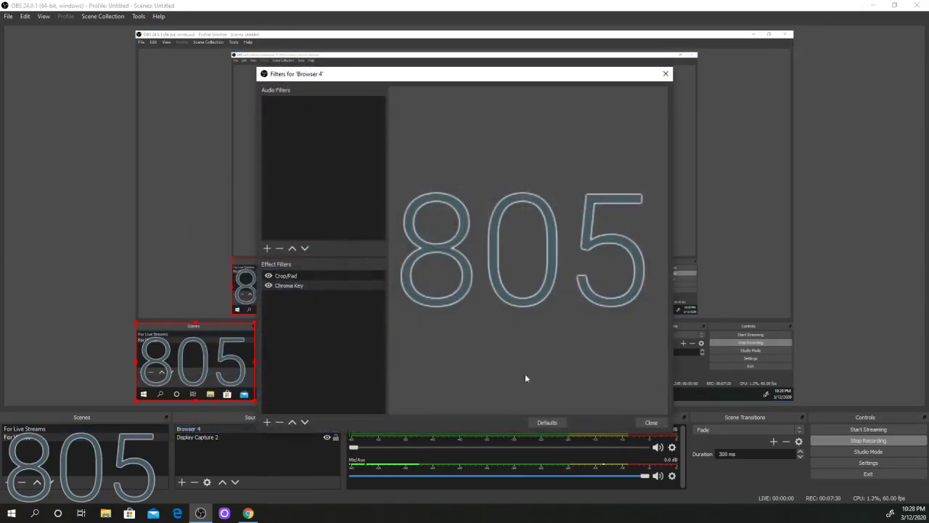
- Lower the Chroma Key's contrast, brightness and gamma to -1.00 each
{"action": "left_click", "coordinate": [286, 286]}
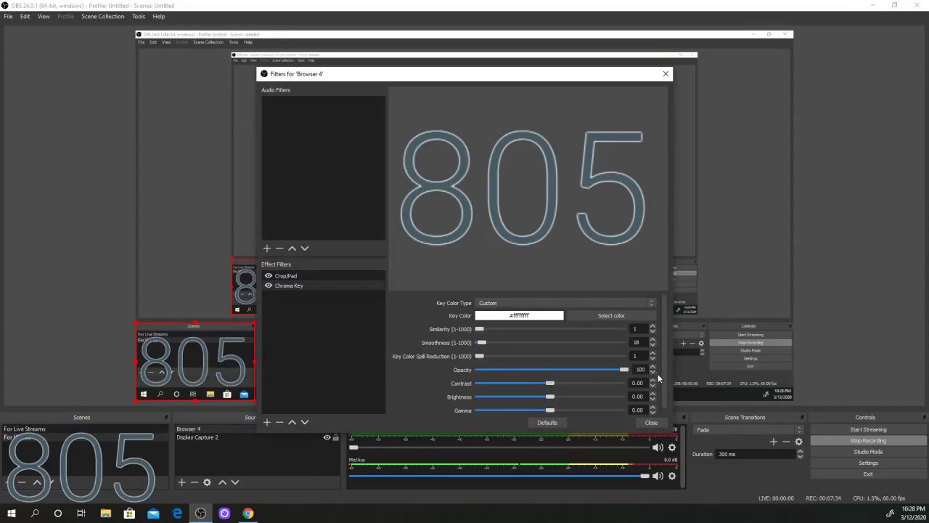
{"action": "left_click_drag", "start_coordinate": [550, 382], "coordinate": [465, 383]}
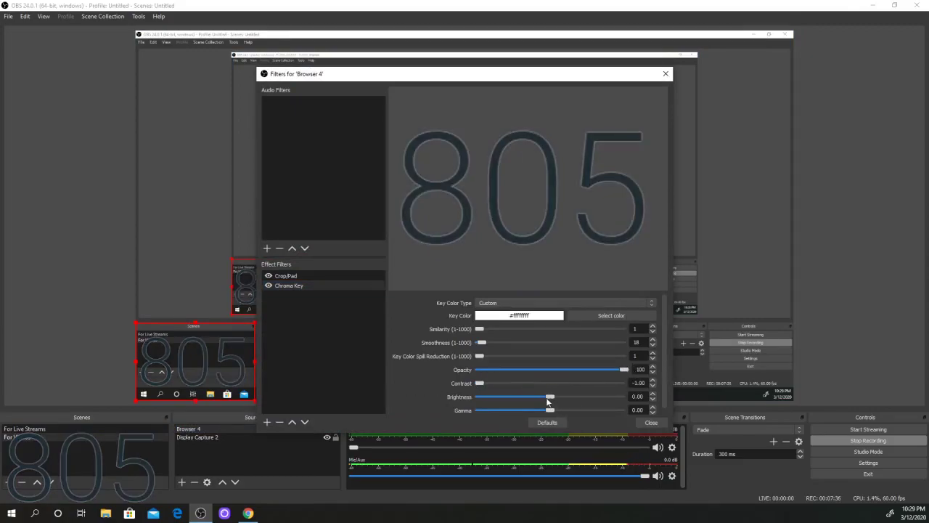
{"action": "left_click_drag", "start_coordinate": [550, 396], "coordinate": [359, 393]}
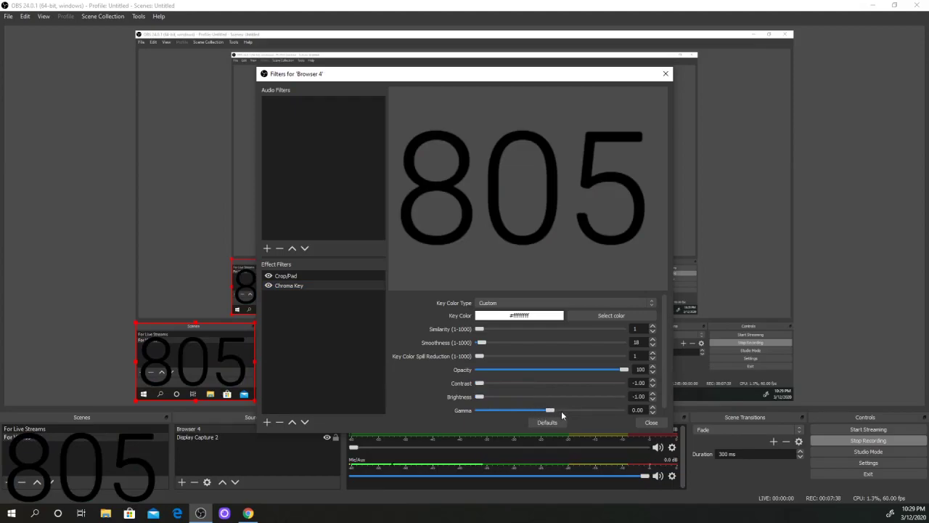
{"action": "left_click_drag", "start_coordinate": [549, 411], "coordinate": [297, 412]}
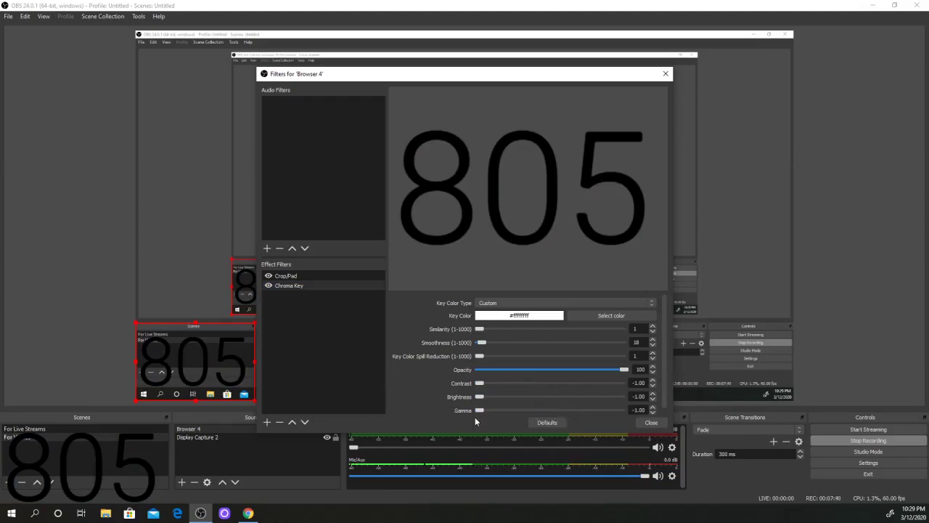